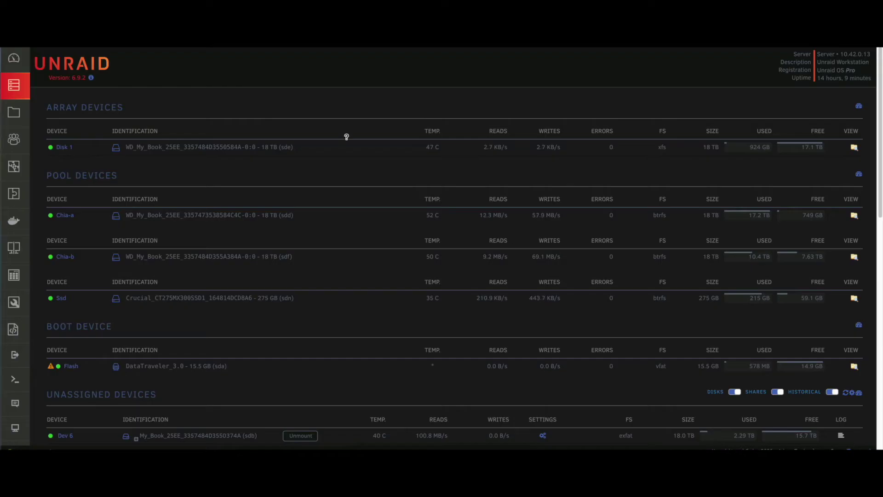
Step: Open the Unraid Tools page listing New Config, Diagnostics and other utilities
left_click(19, 304)
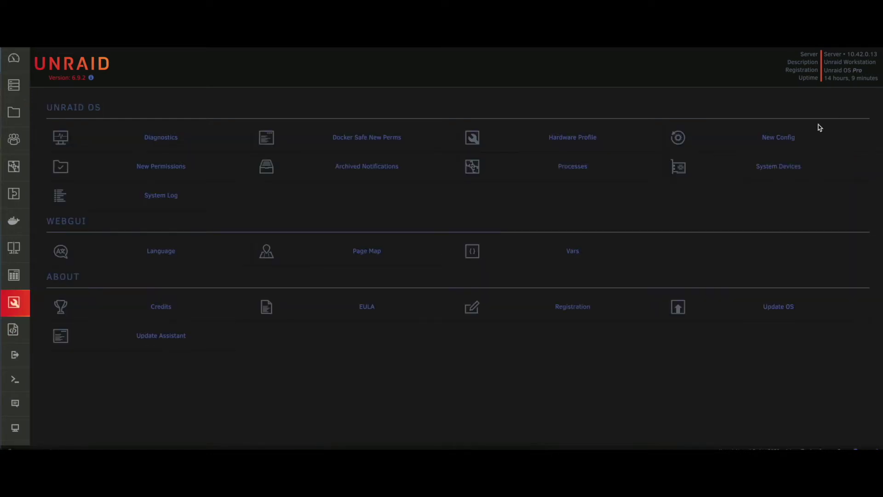
Step: Look at the New Config utility, then go back to the Main device overview
left_click(773, 146)
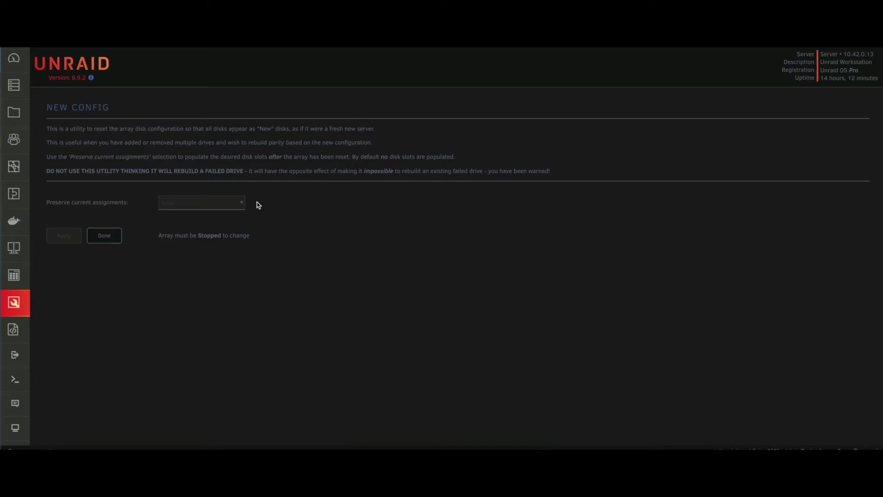
left_click(13, 85)
left_click_drag(278, 148, 187, 148)
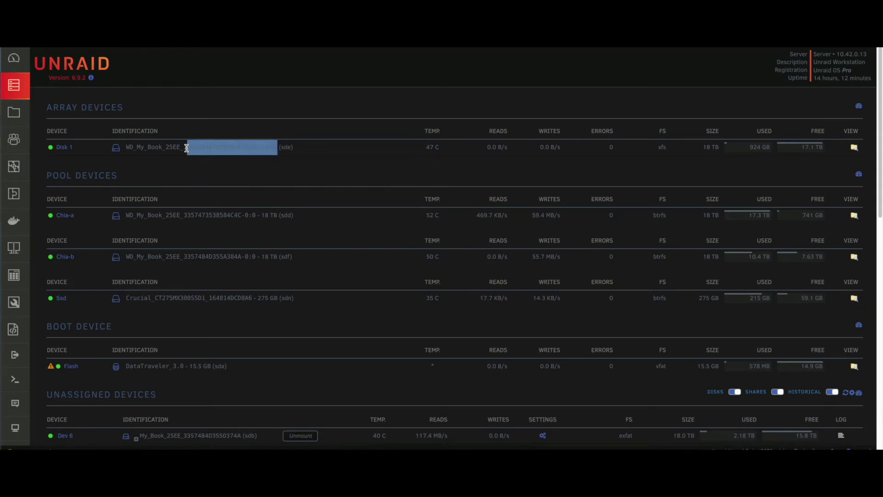
left_click(186, 147)
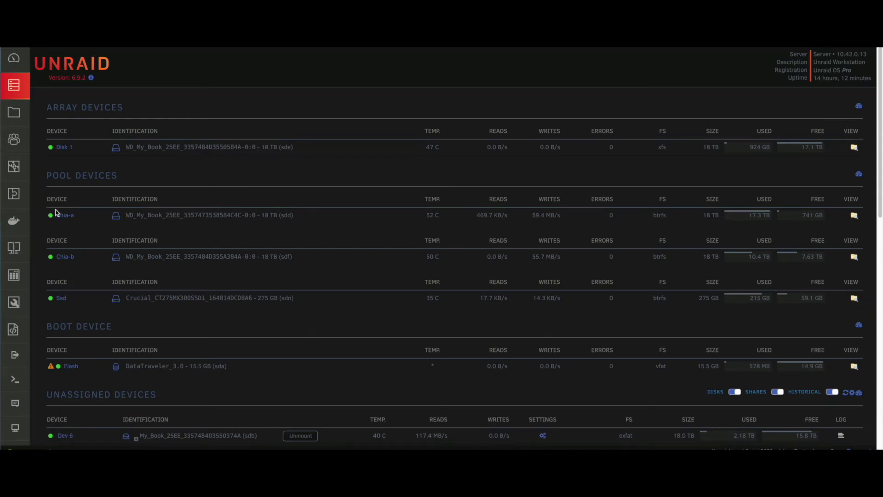
Step: Launch the binhex-krusader container's WebUI from the Docker page
left_click(14, 221)
left_click(67, 144)
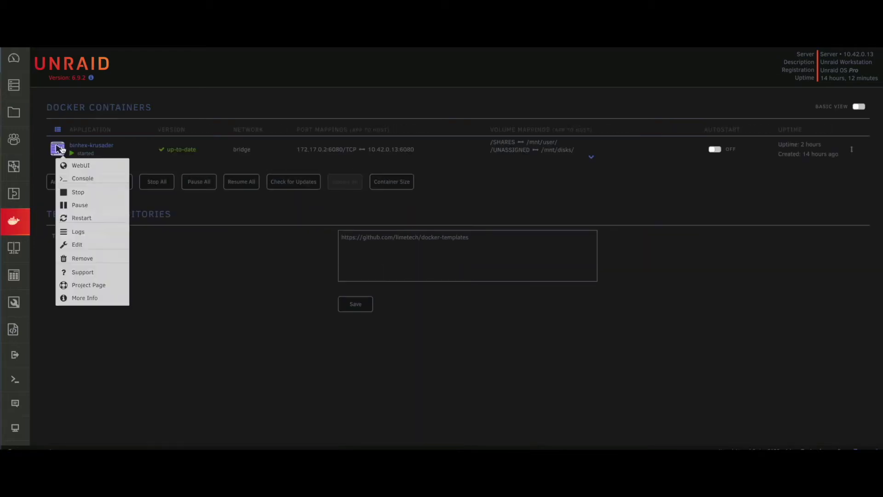
left_click(104, 166)
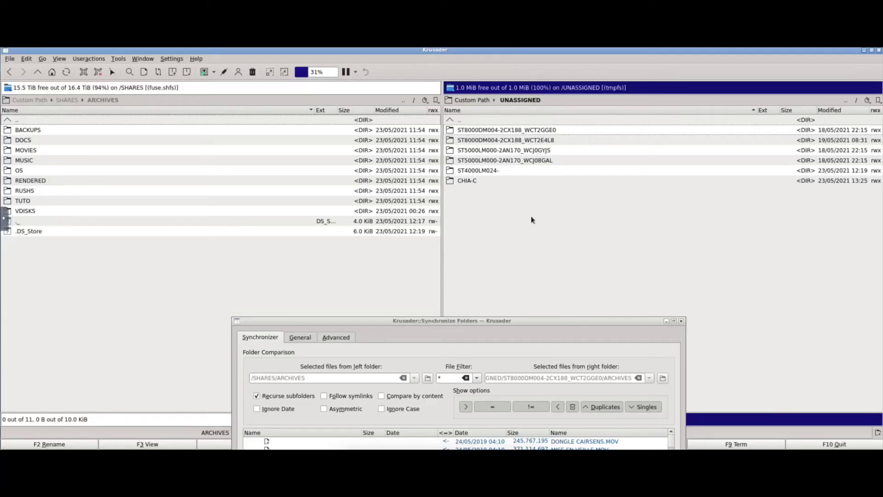
double_click(521, 131)
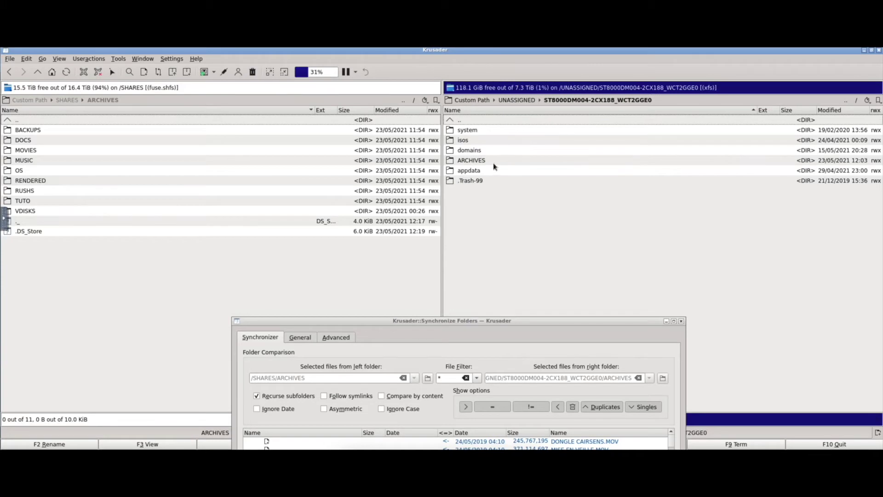
double_click(493, 163)
left_click(485, 131)
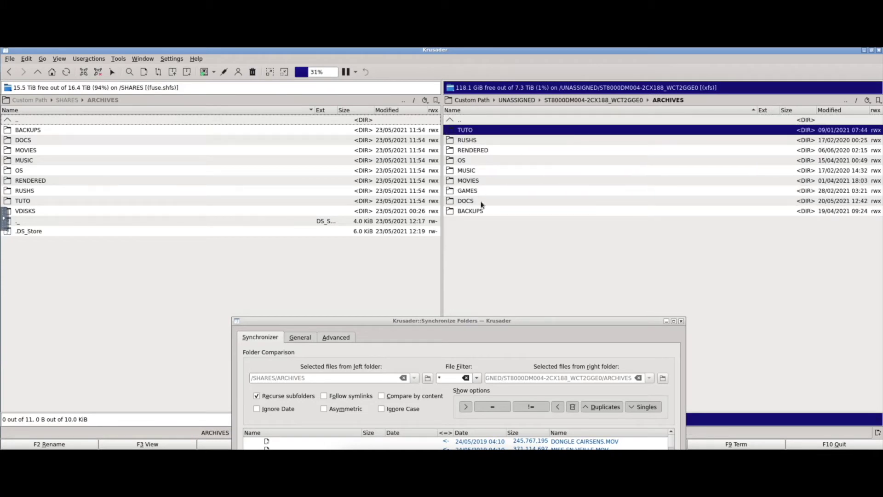
left_click(475, 211, "shift")
right_click(480, 205)
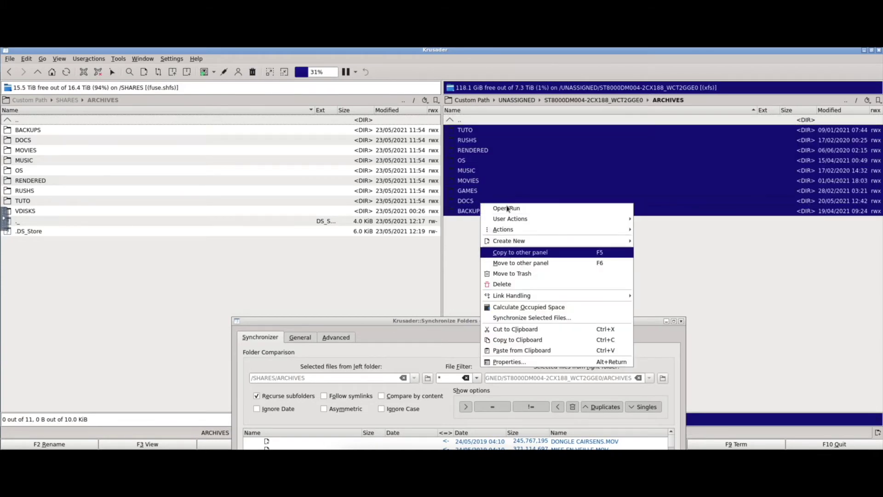
double_click(473, 123)
double_click(473, 122)
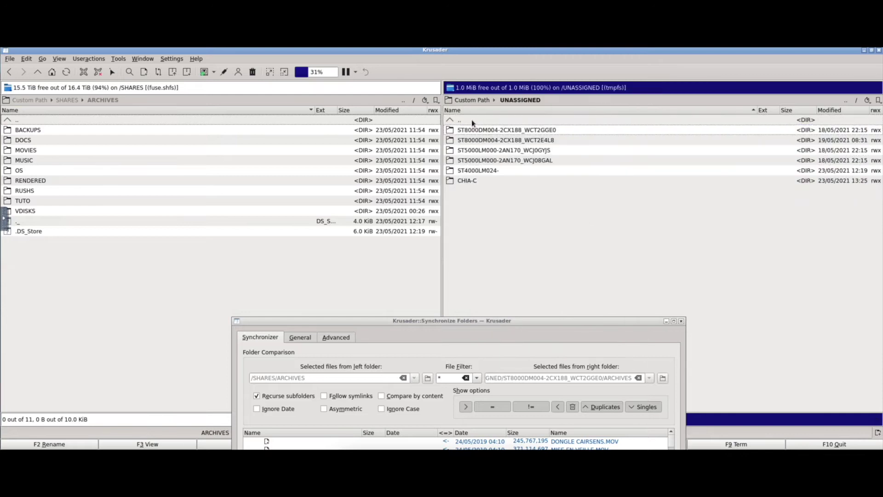
left_click(528, 133)
left_click(529, 141)
left_click(534, 151)
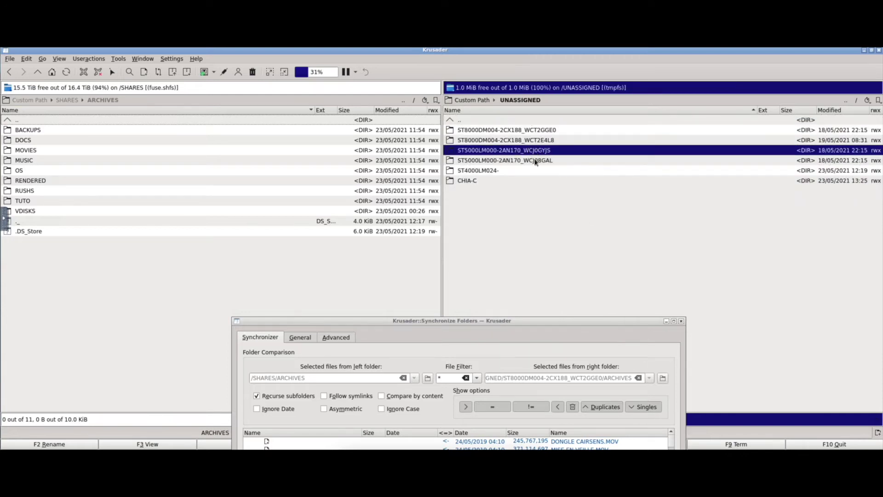
left_click(535, 161)
left_click(528, 131)
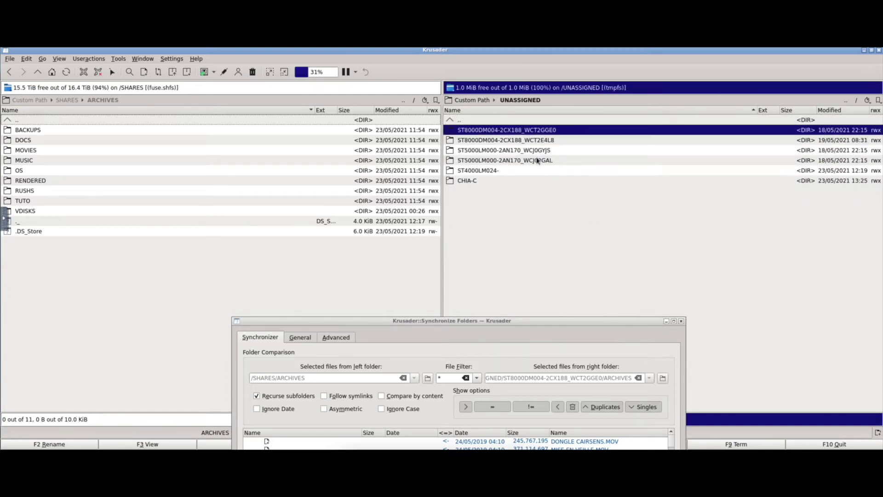
left_click(537, 160, "shift")
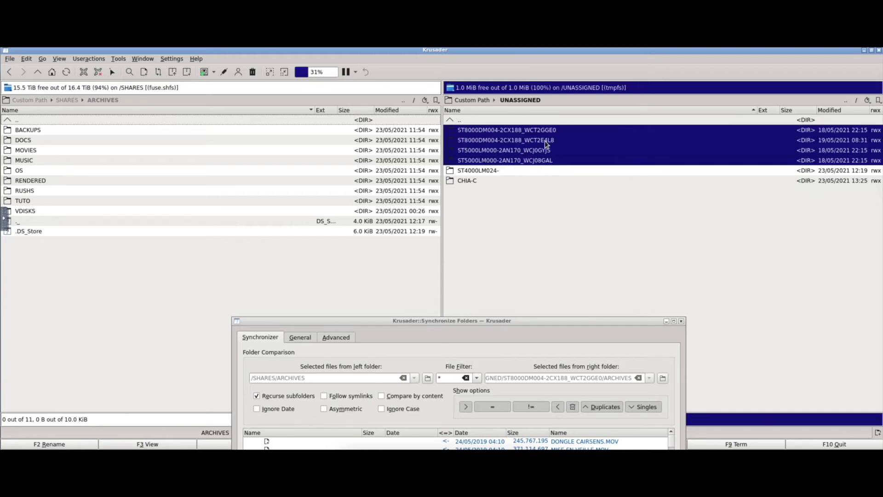
key("ctrl+minus")
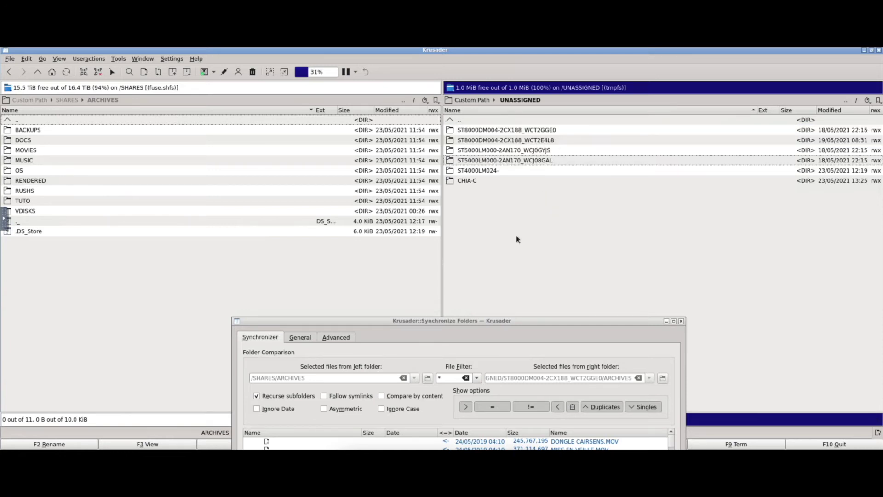
left_click(543, 150)
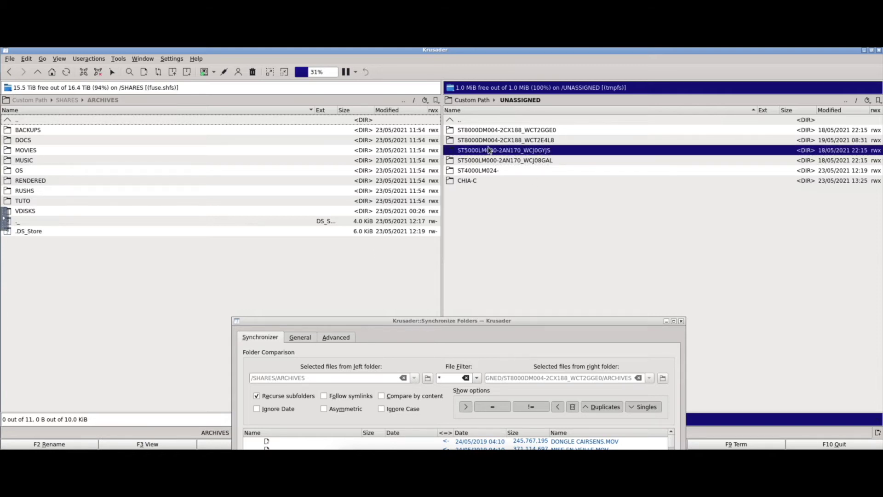
left_click(517, 140)
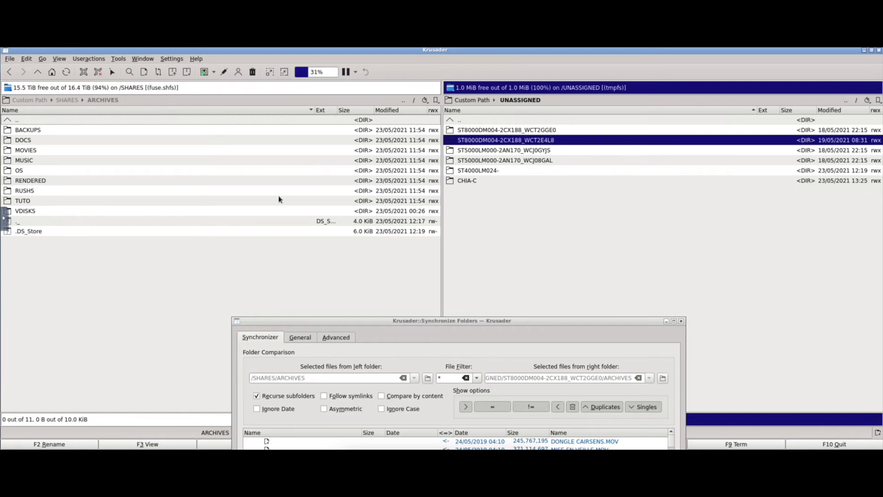
left_click_drag(429, 321, 443, 200)
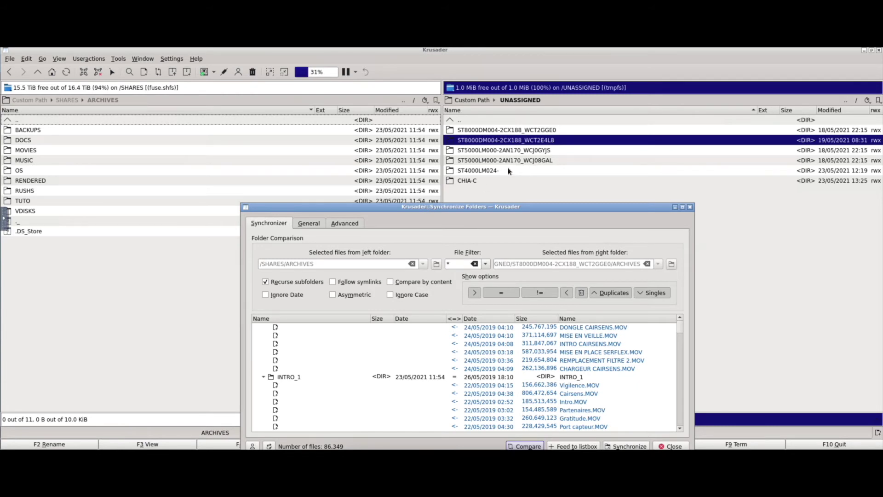
left_click_drag(500, 209, 504, 308)
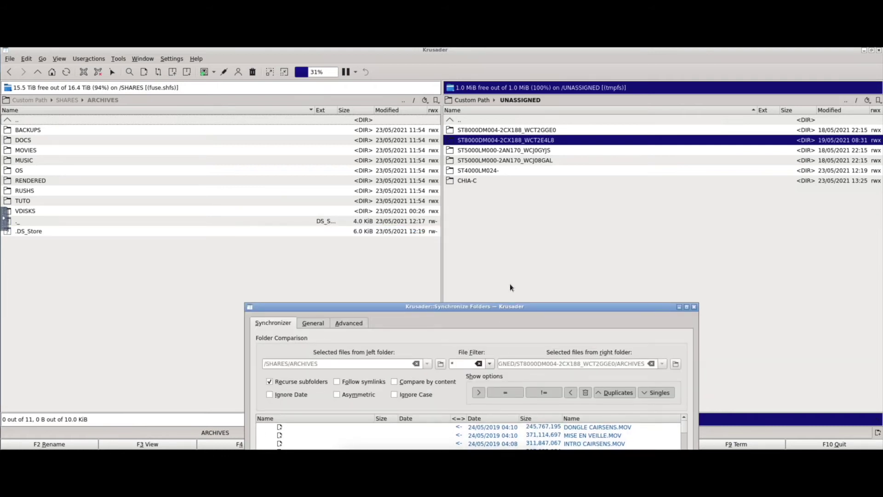
left_click(527, 230)
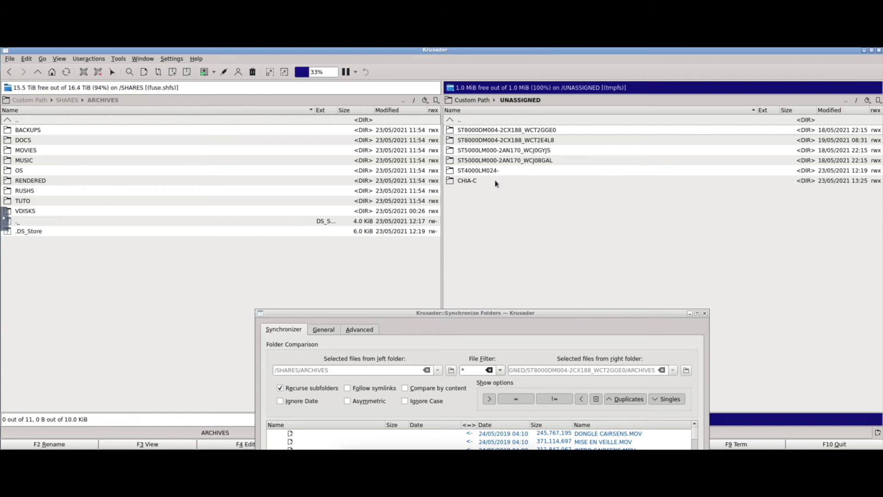
mouse_move(496, 183)
double_click(526, 133)
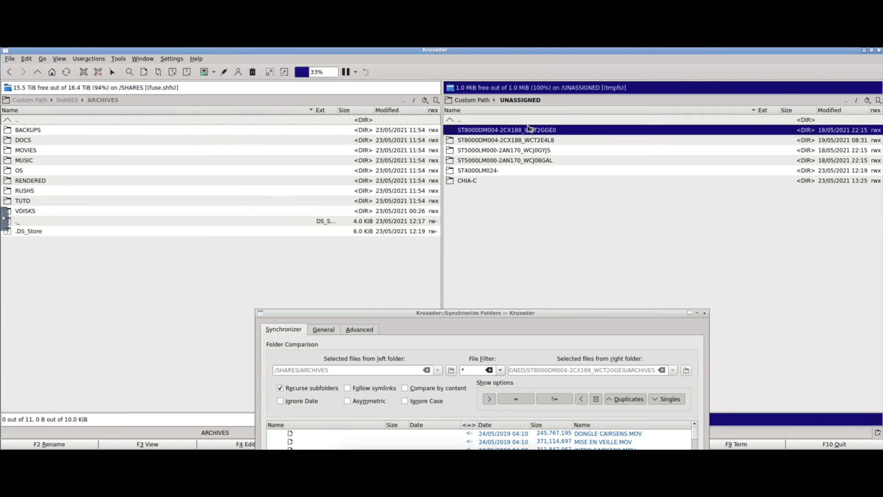
Step: Select all nine folders in the old drive's ARCHIVES and compare them in Synchronize Folders
double_click(476, 161)
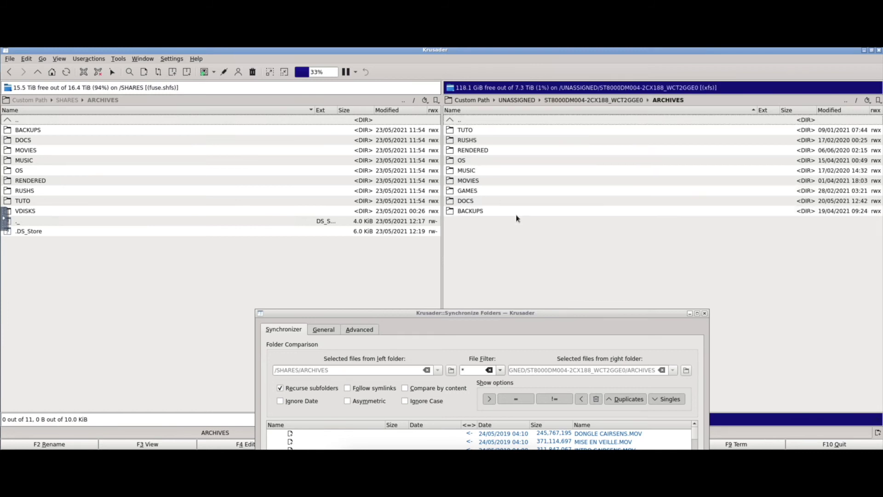
left_click(468, 129)
left_click(485, 213, "shift")
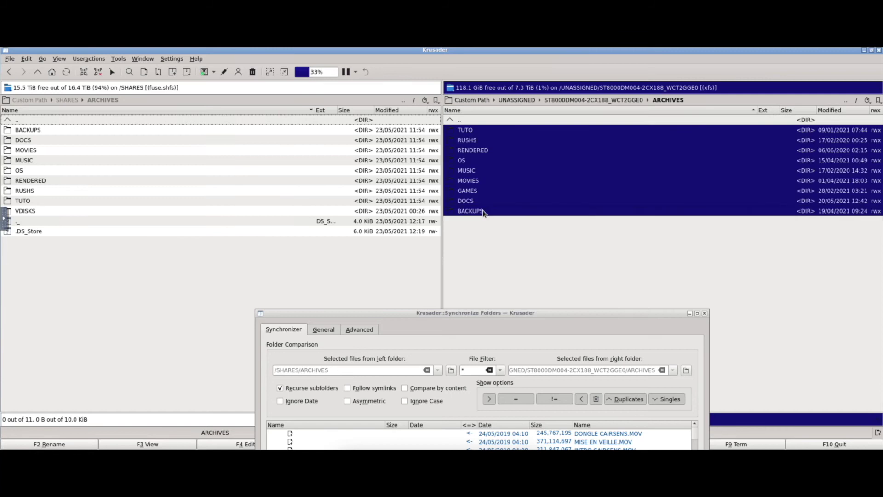
right_click(504, 180)
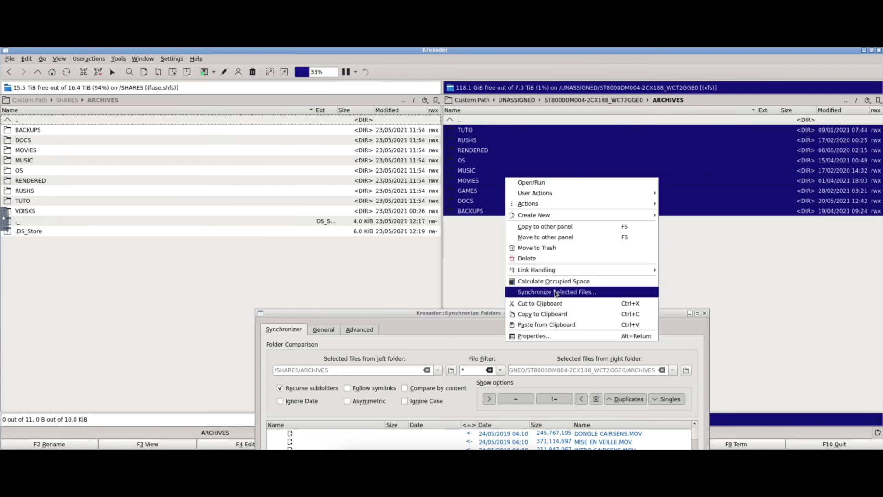
left_click(526, 304)
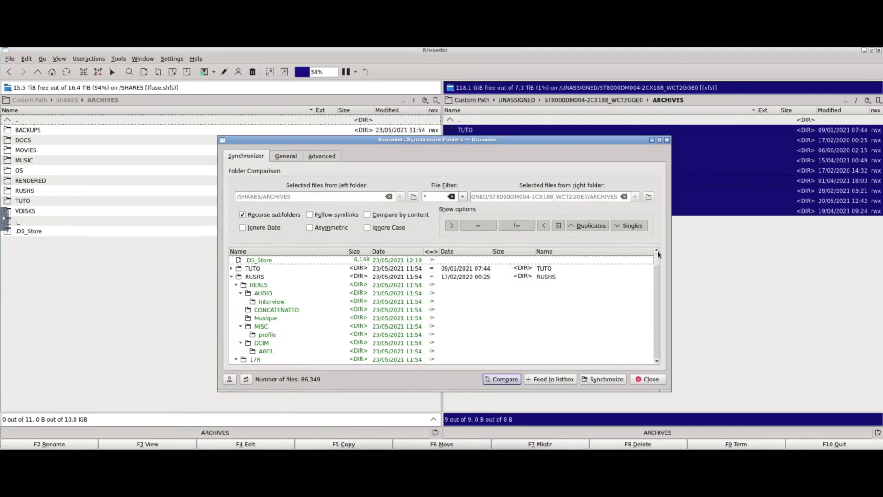
mouse_move(657, 261)
left_mouse_down()
mouse_move(663, 312)
mouse_move(661, 258)
left_mouse_up()
left_click_drag(656, 261, 662, 293)
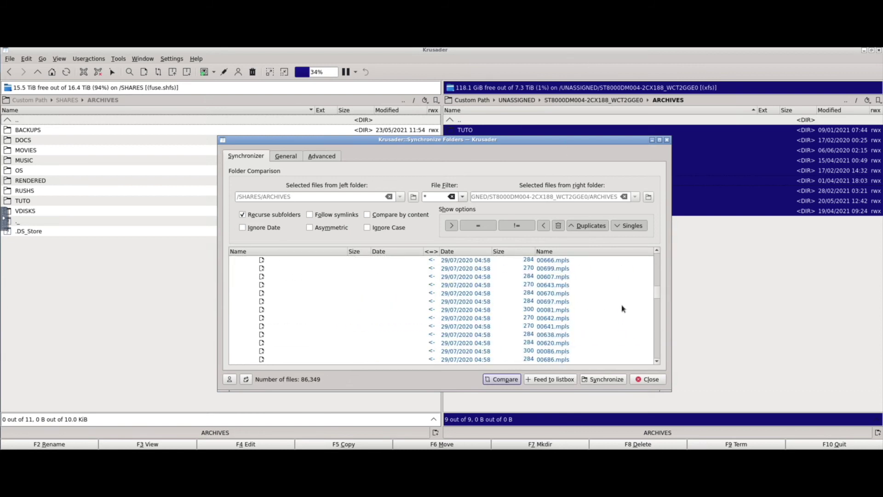
left_click_drag(659, 295, 662, 254)
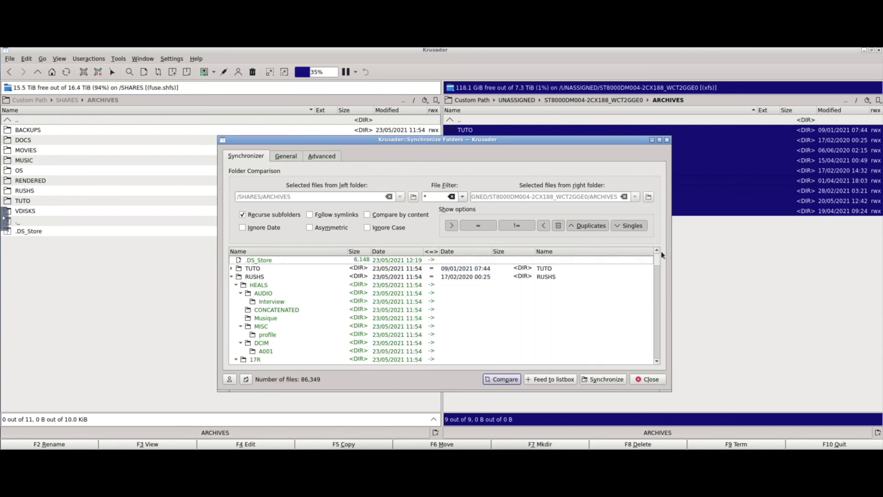
Step: Hide right-to-left entries and start copying 5,168 files left to right with overwrite confirmation
left_click(541, 226)
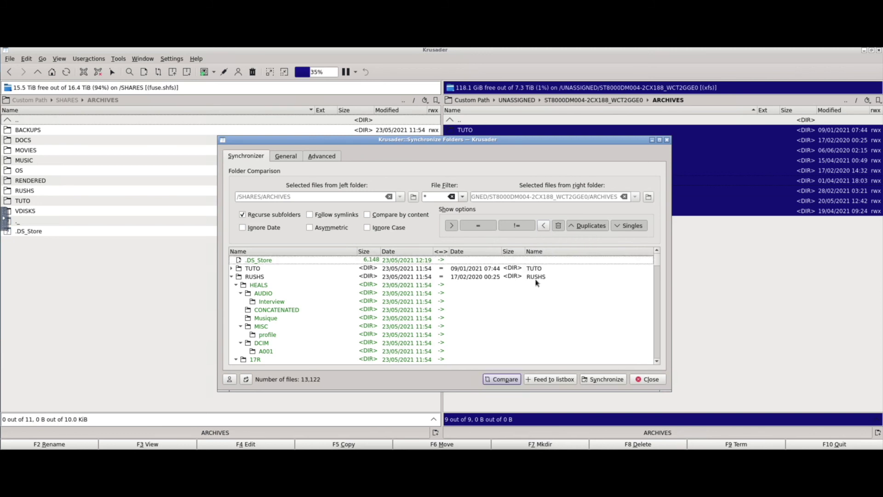
left_click(599, 379)
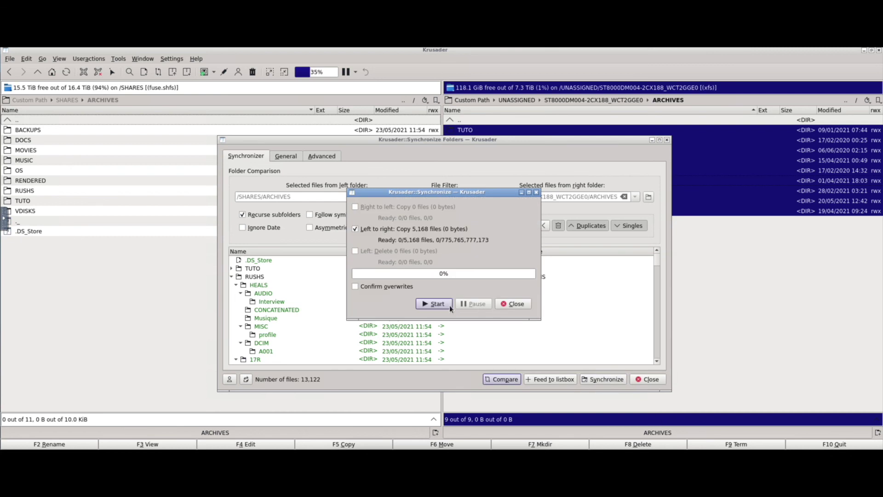
left_click(434, 304)
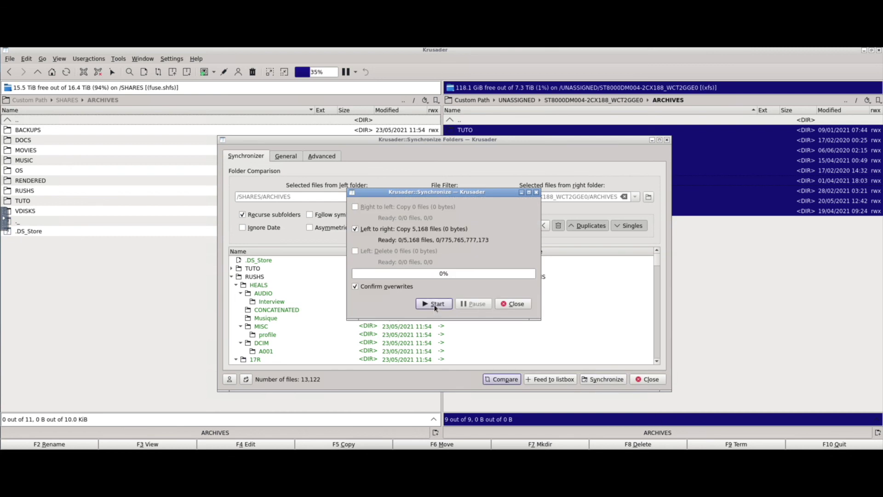